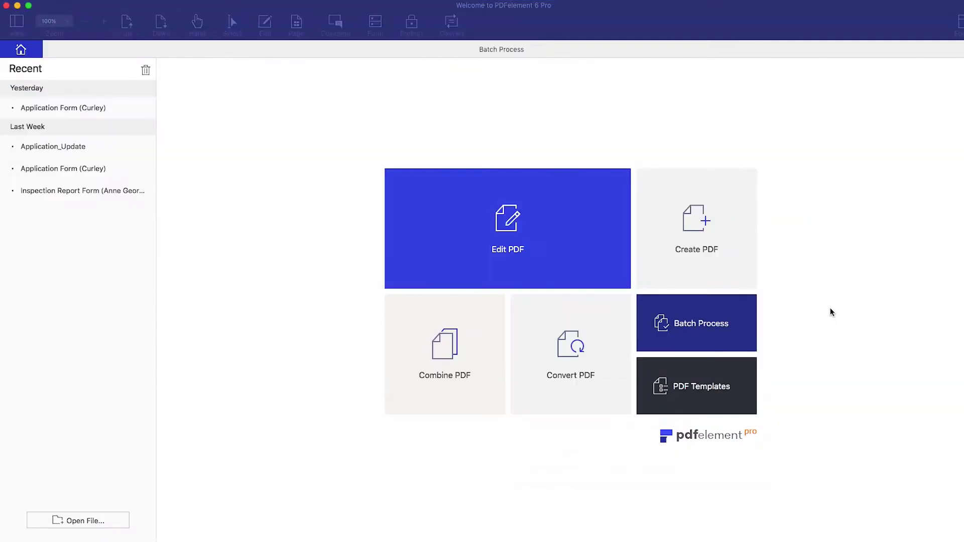
- Add spanish textbook.pdf and textbook scan.pdf to the Batch Process OCR list
click(728, 322)
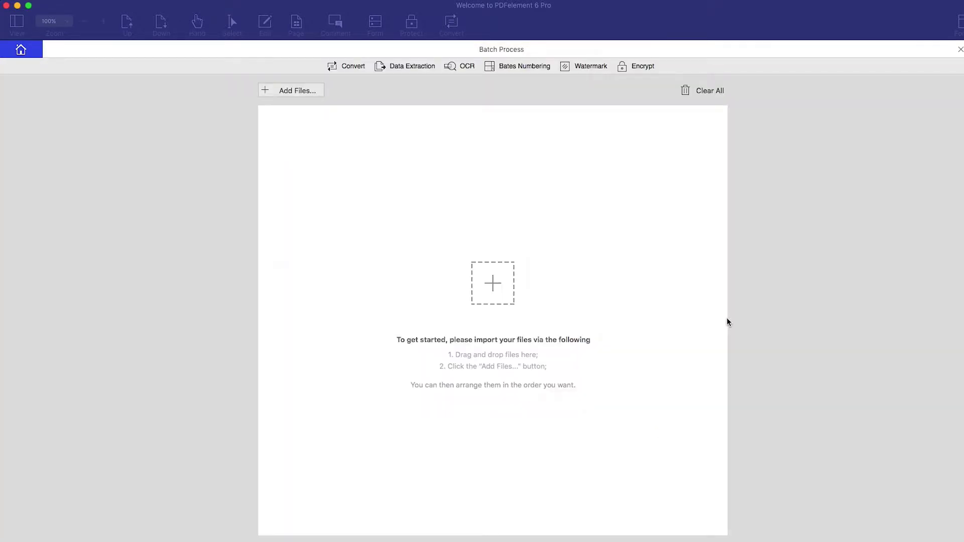
click(465, 66)
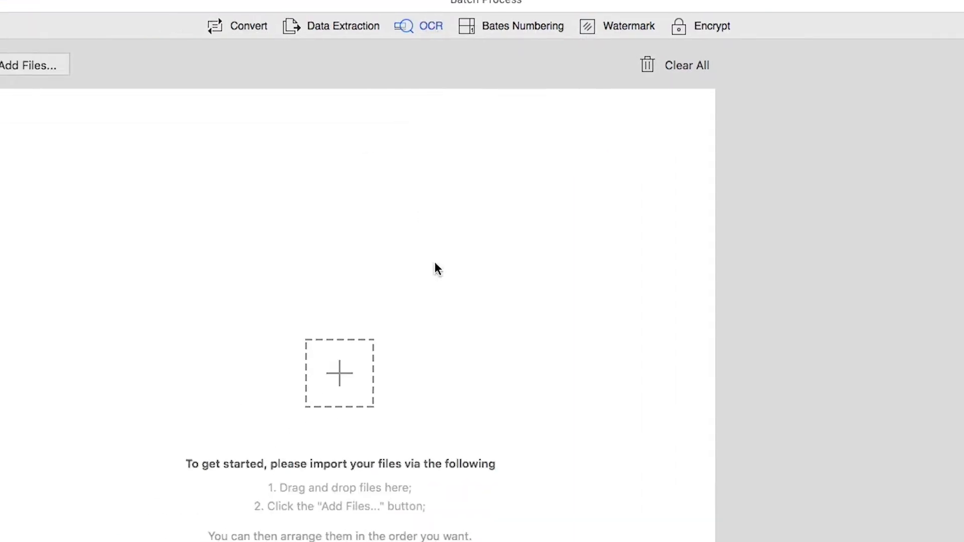
click(386, 453)
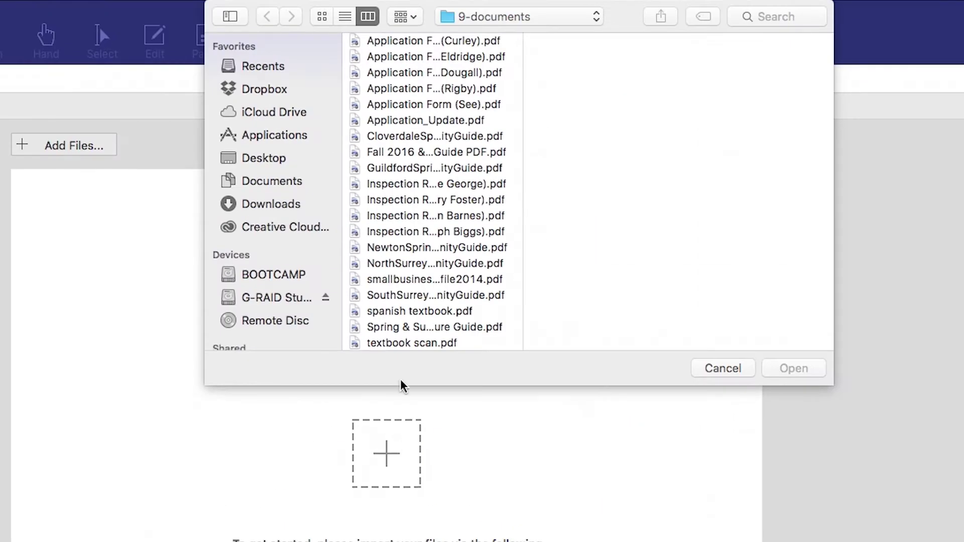
click(403, 343)
super+click(395, 311)
click(795, 369)
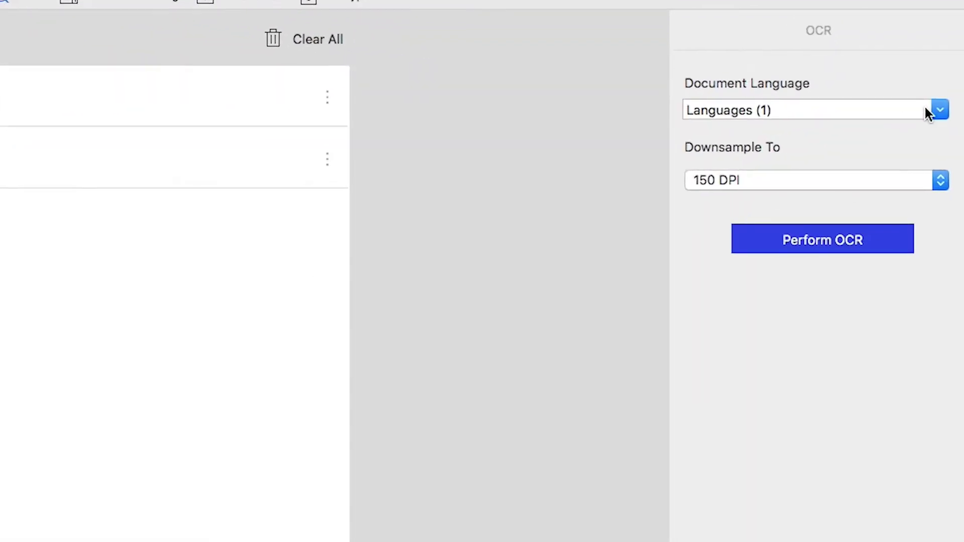
- Run OCR on both PDFs in English, saving the output to the Desktop
click(961, 130)
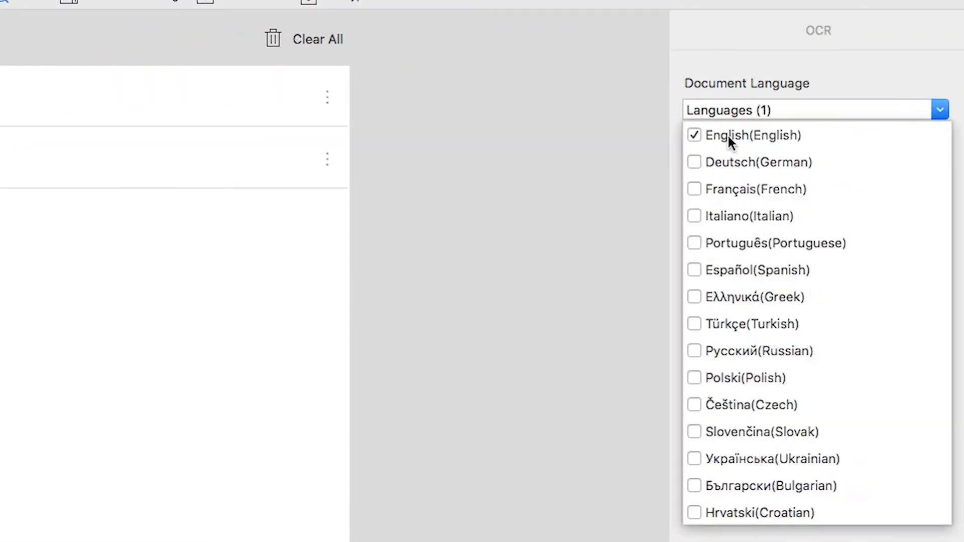
click(829, 80)
click(847, 244)
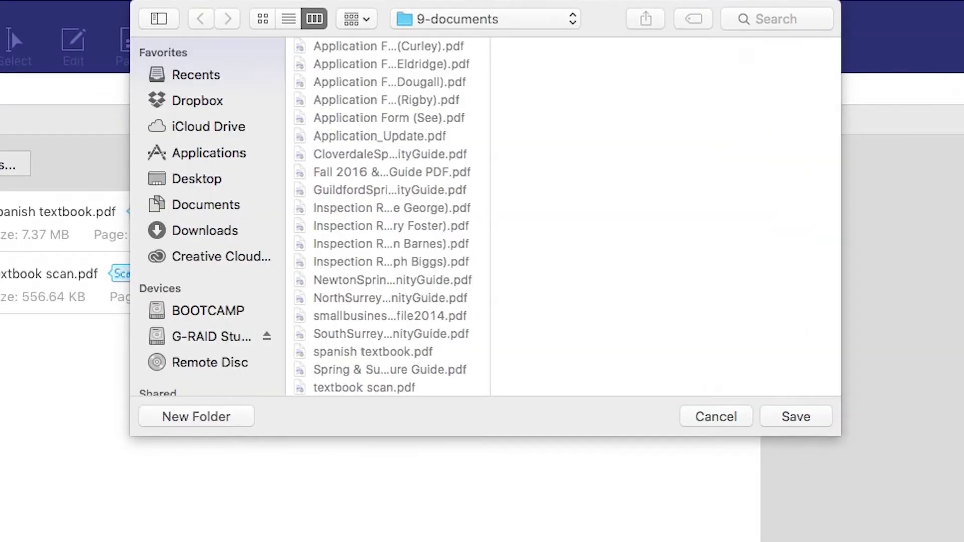
click(224, 176)
click(795, 417)
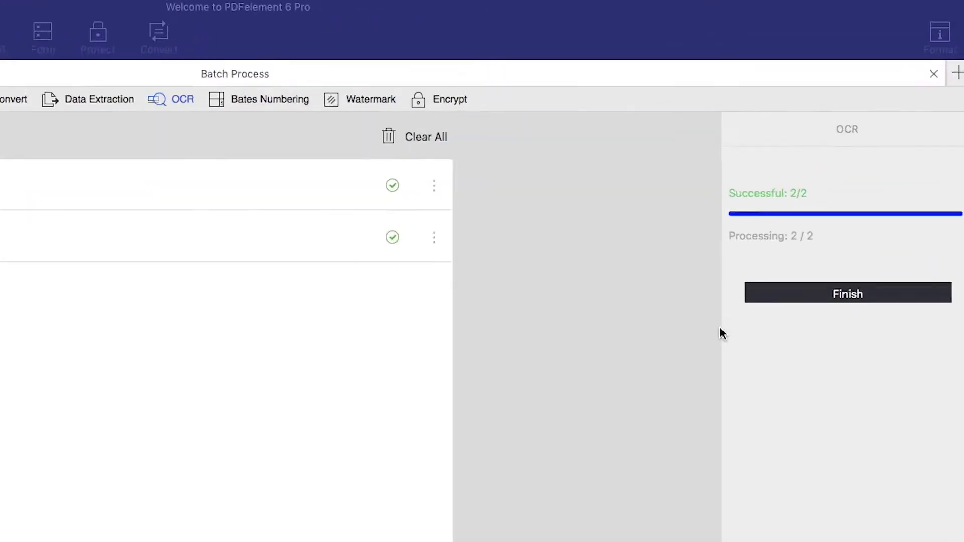
- Open the recognized textbook scan.pdf from the OCR output folder
click(904, 196)
click(419, 183)
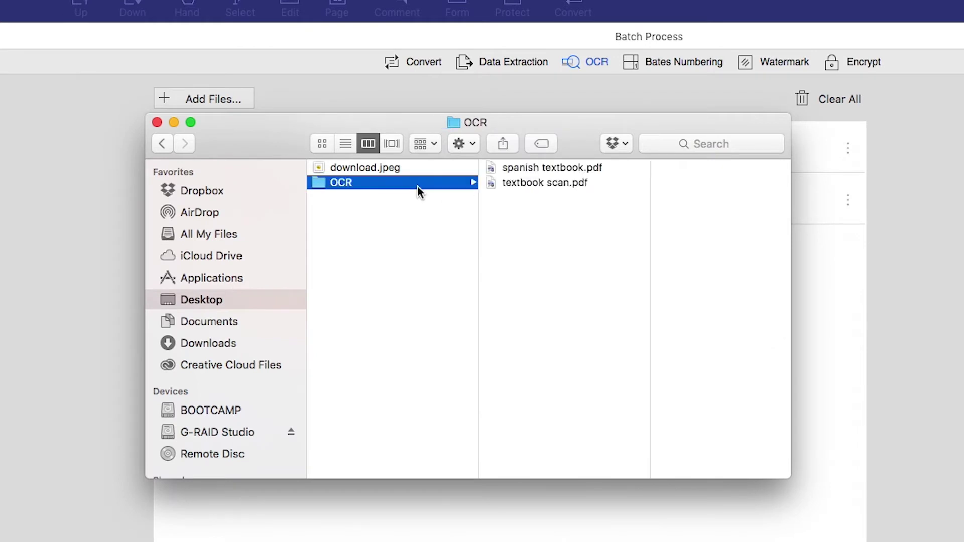
double_click(553, 184)
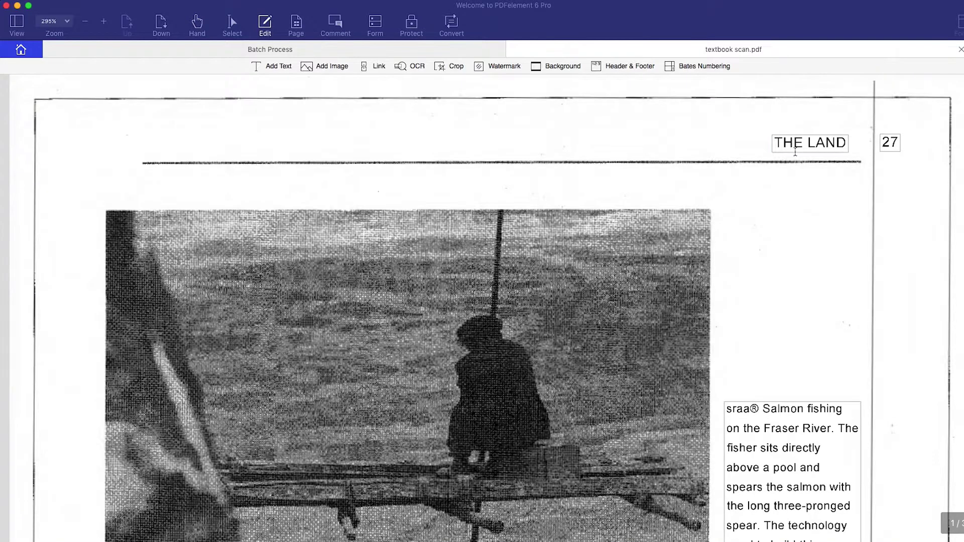
- Switch textbook scan.pdf into Edit mode so its OCR'd text becomes editable blocks
click(795, 150)
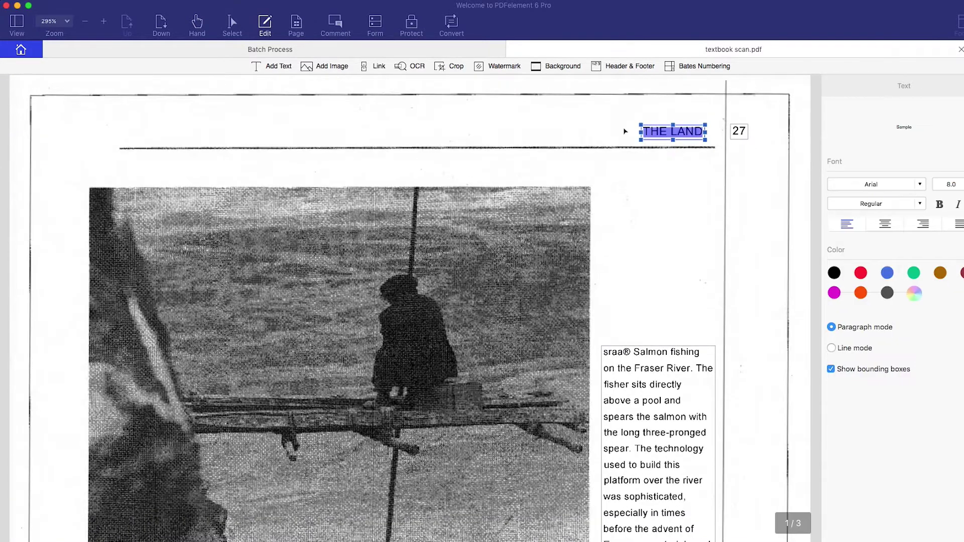
click(668, 133)
text(The Land)
scroll(624, 132, down, 5)
scroll(517, 195, down, 4)
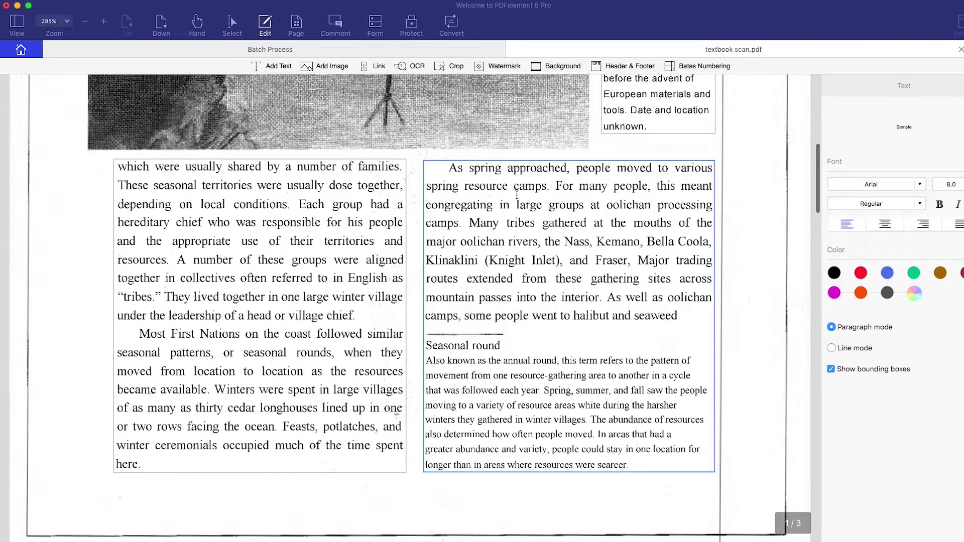